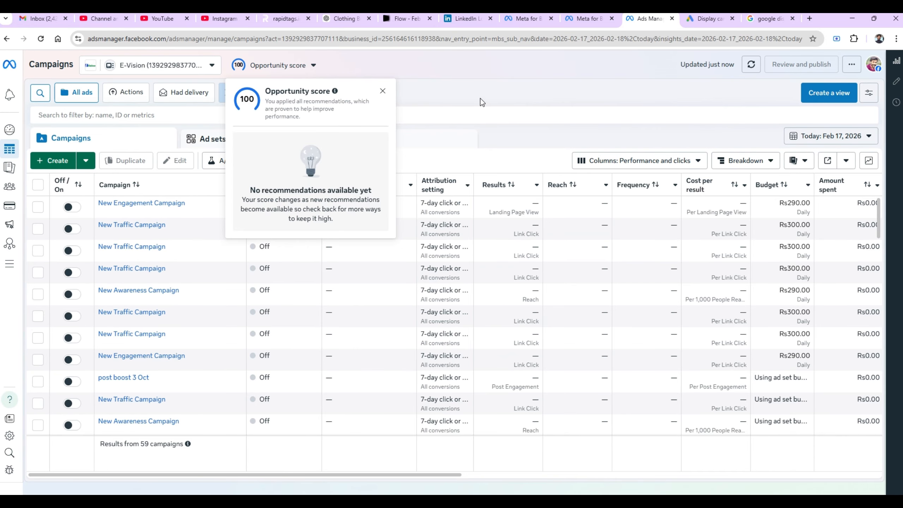
Create a new auction campaign with the Traffic objective, using the manual traffic campaign setup.
left_click(382, 92)
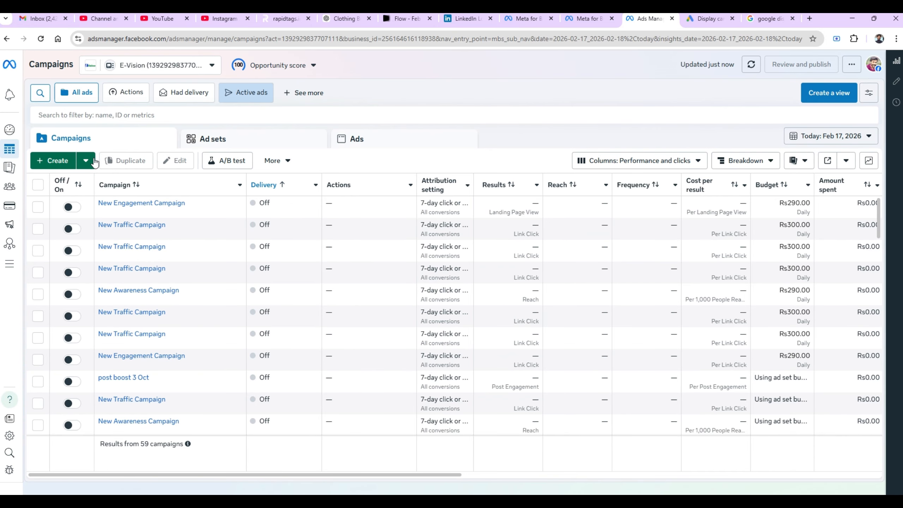
left_click(60, 163)
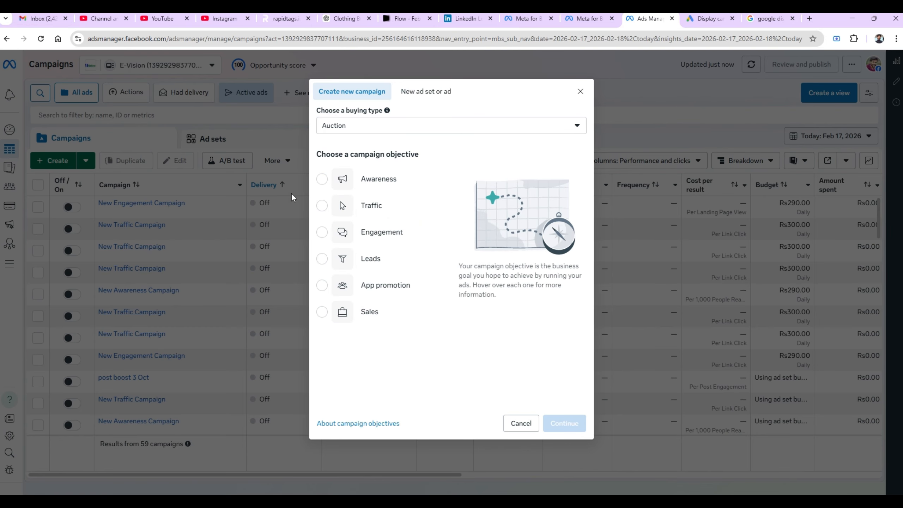
left_click(332, 208)
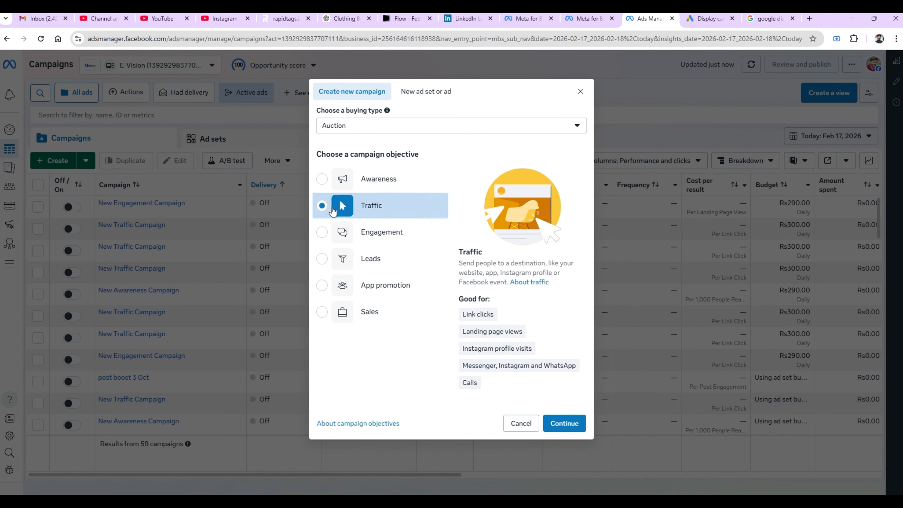
mouse_move(558, 366)
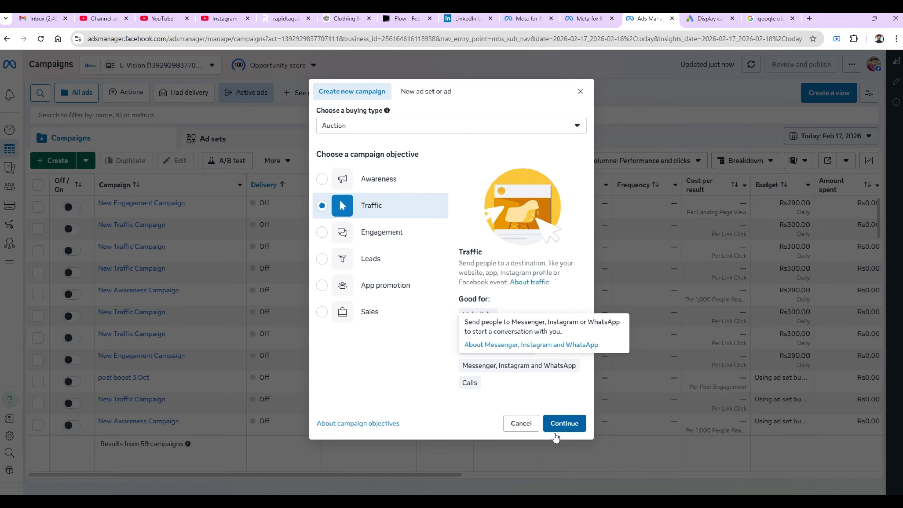
left_click(559, 423)
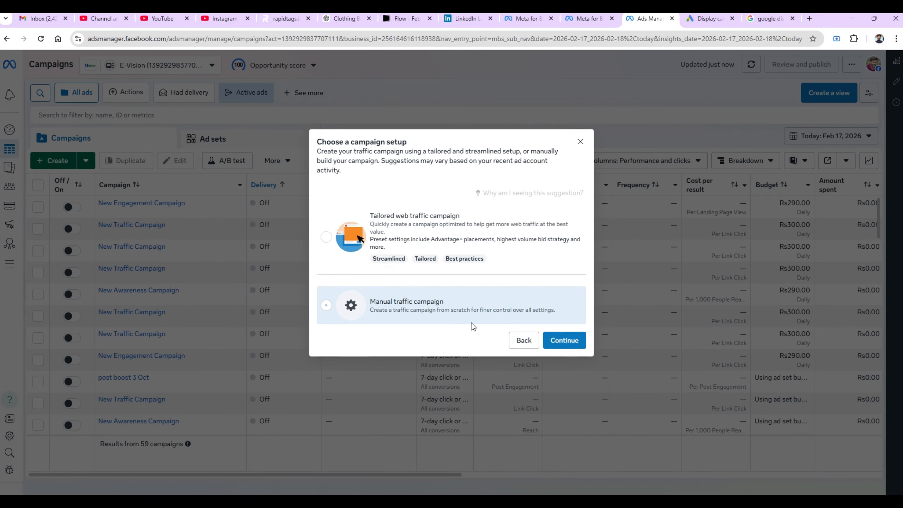
left_click(552, 335)
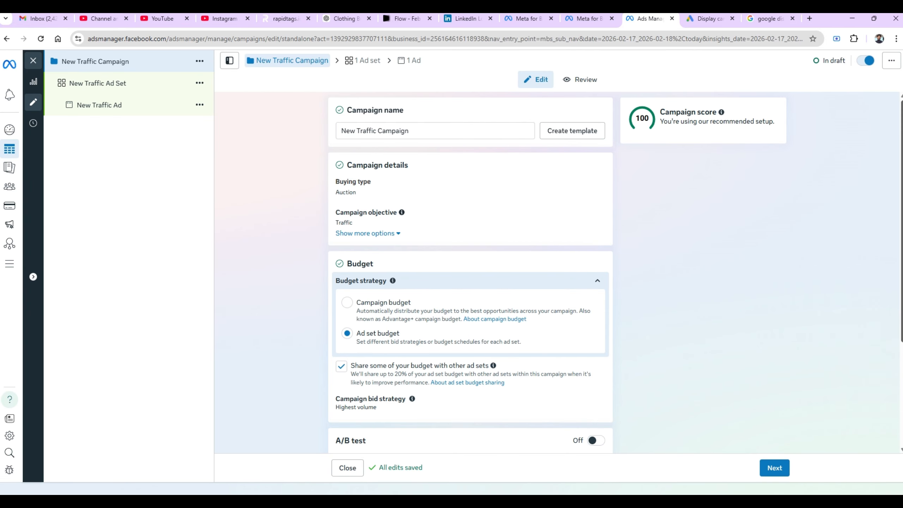
Switch the campaign's budget strategy to Campaign budget and check the available budget types.
scroll(533, 228, "down", 2)
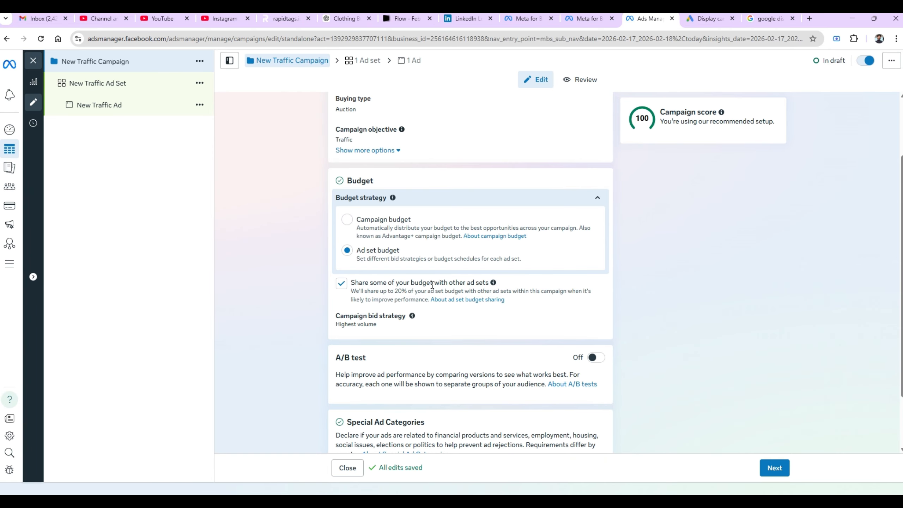
left_click(341, 283)
left_click(347, 219)
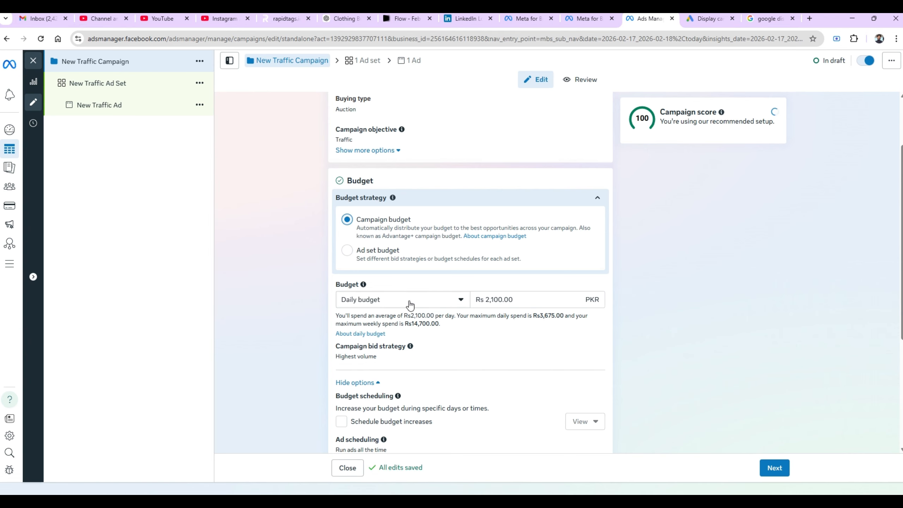
left_click(410, 304)
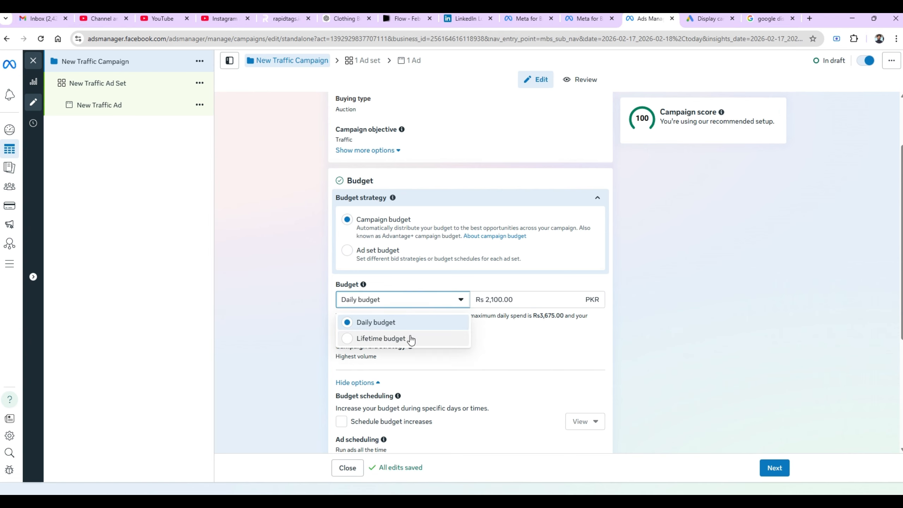
left_click(280, 318)
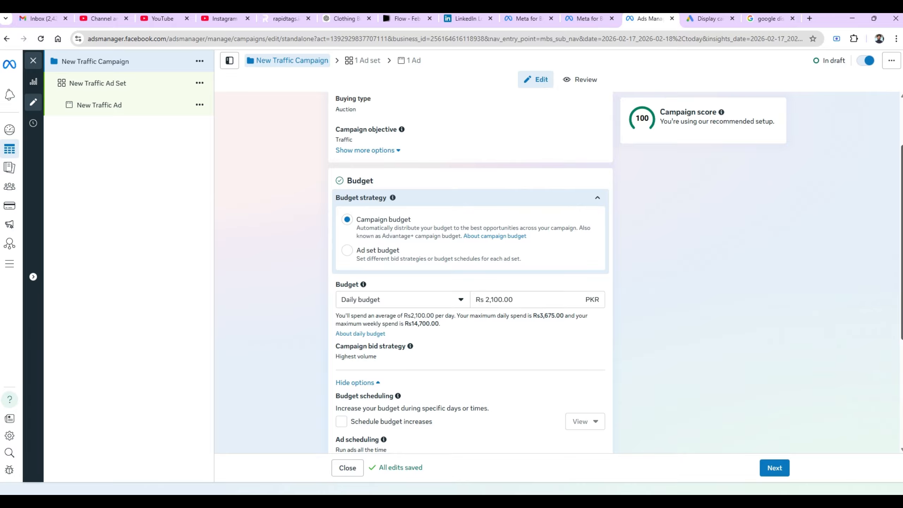
scroll(477, 320, "down", 2)
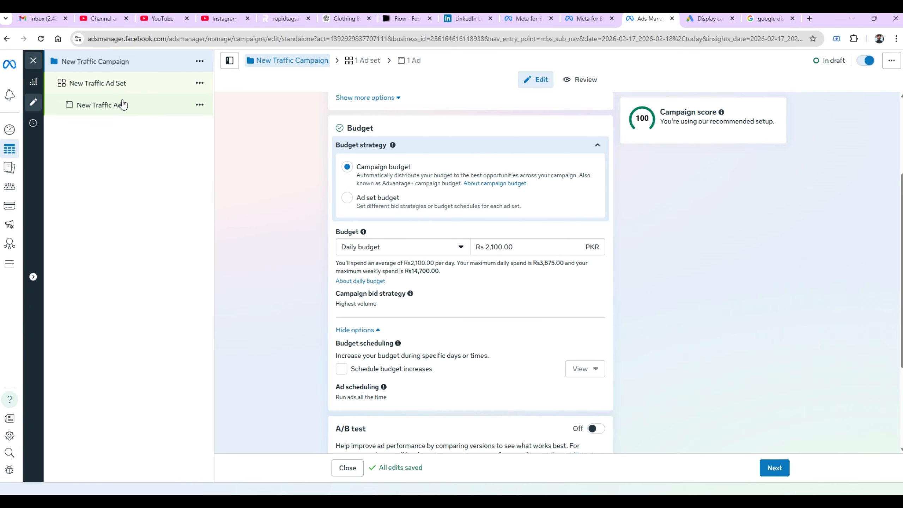
Open the settings of the New Traffic Ad Set and review the performance goals available for message destinations.
left_click(122, 86)
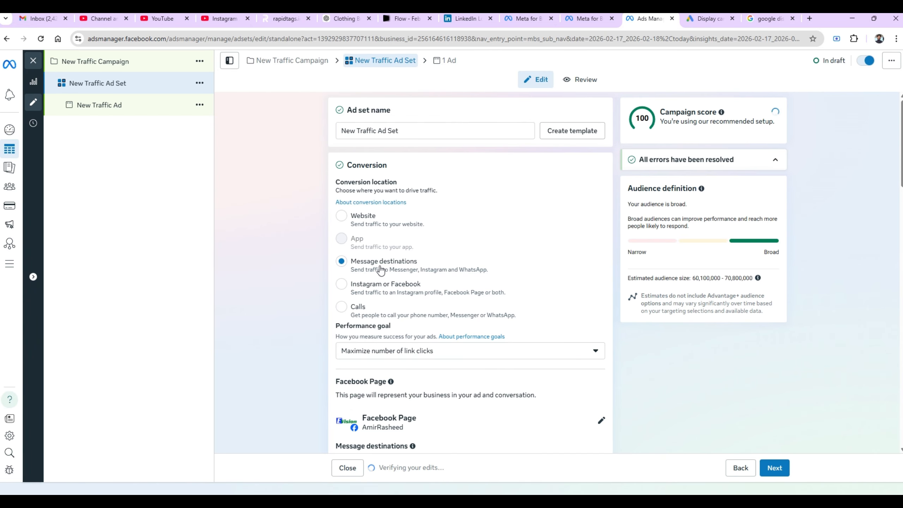
left_click(459, 352)
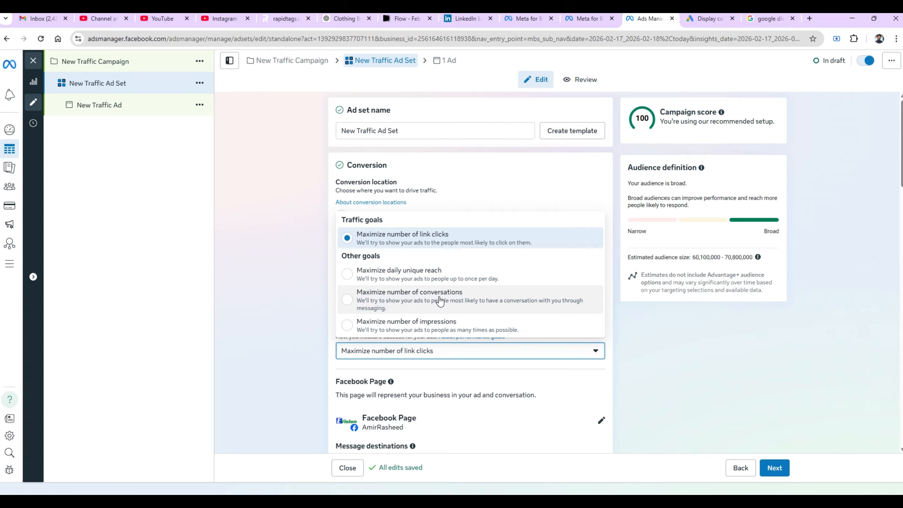
left_click(309, 289)
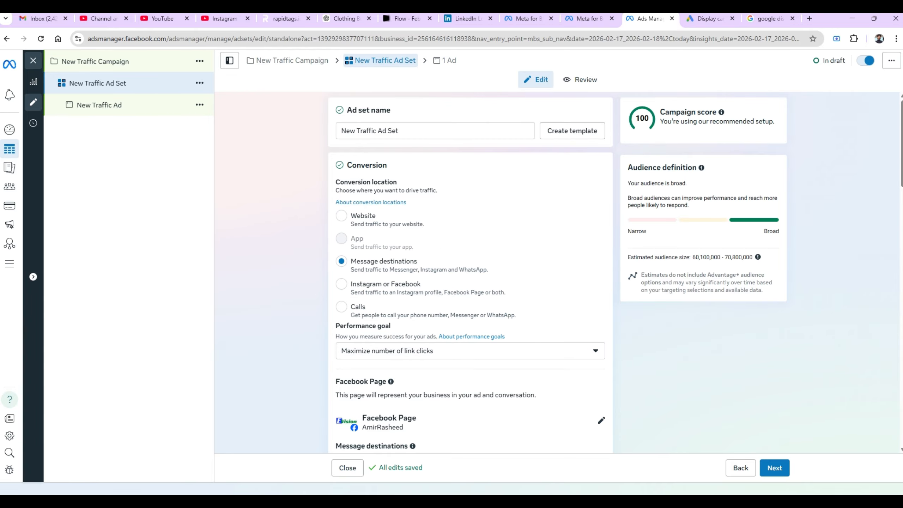
scroll(537, 154, "down", 6)
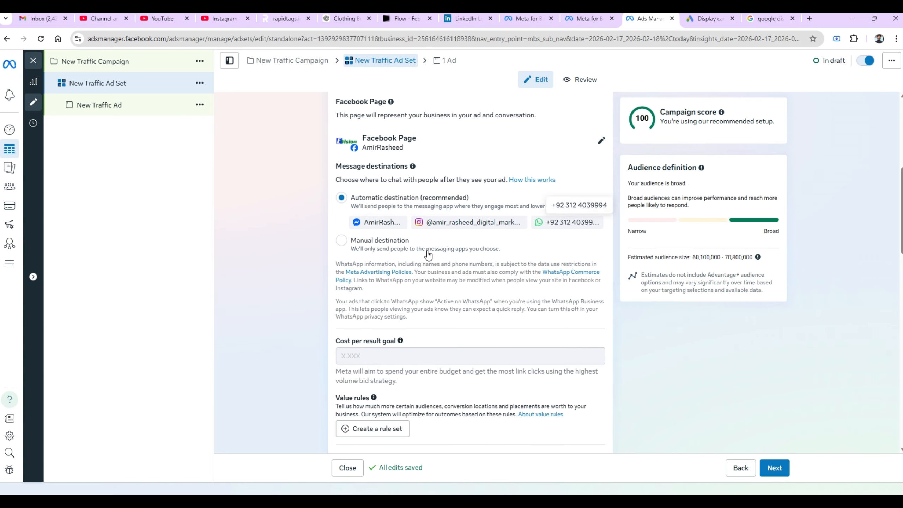
Set the ad set's message destinations to Manual destination with only WhatsApp selected, clearing Messenger and Instagram.
left_click(341, 240)
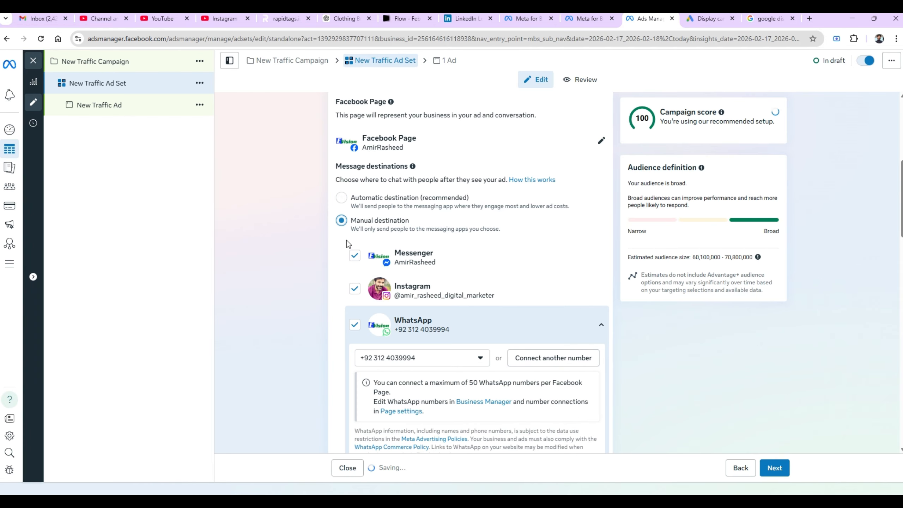
left_click(357, 261)
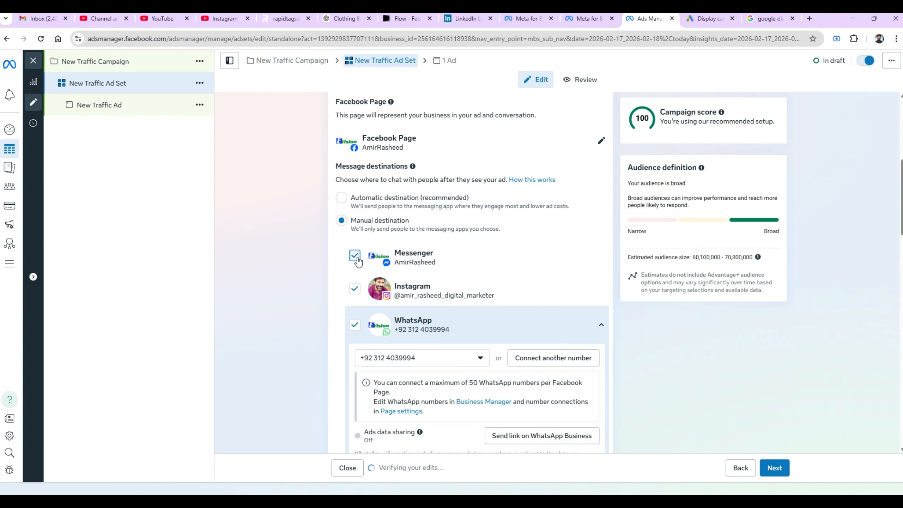
left_click(354, 289)
left_click(355, 295)
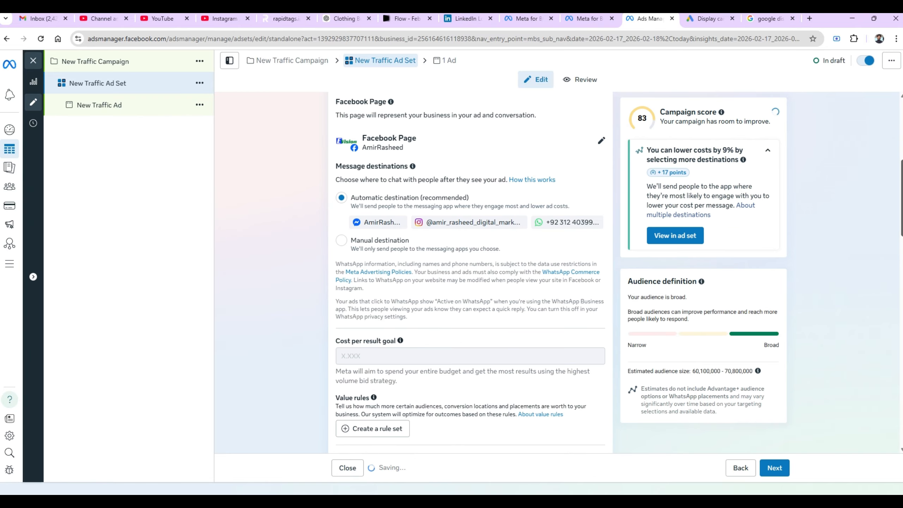
scroll(469, 271, "down", 6)
scroll(898, 194, "down", 10)
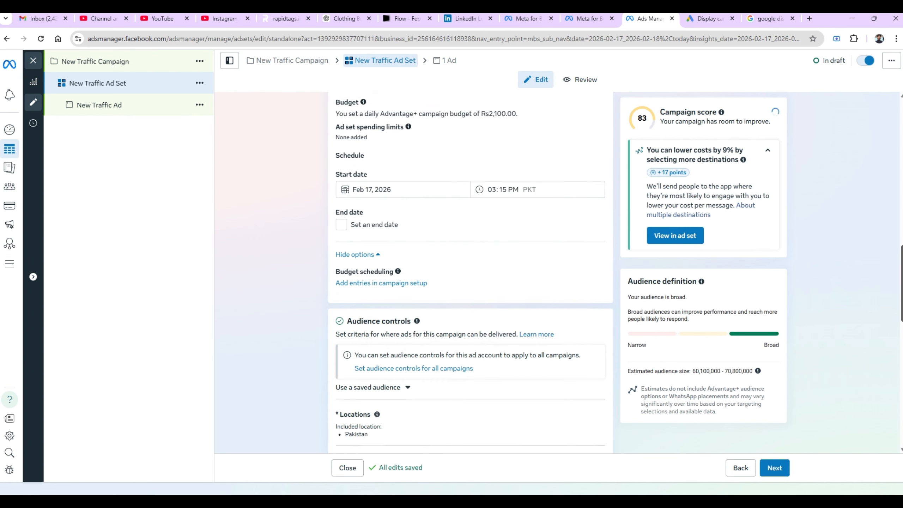
scroll(898, 194, "up", 15)
scroll(897, 194, "up", 3)
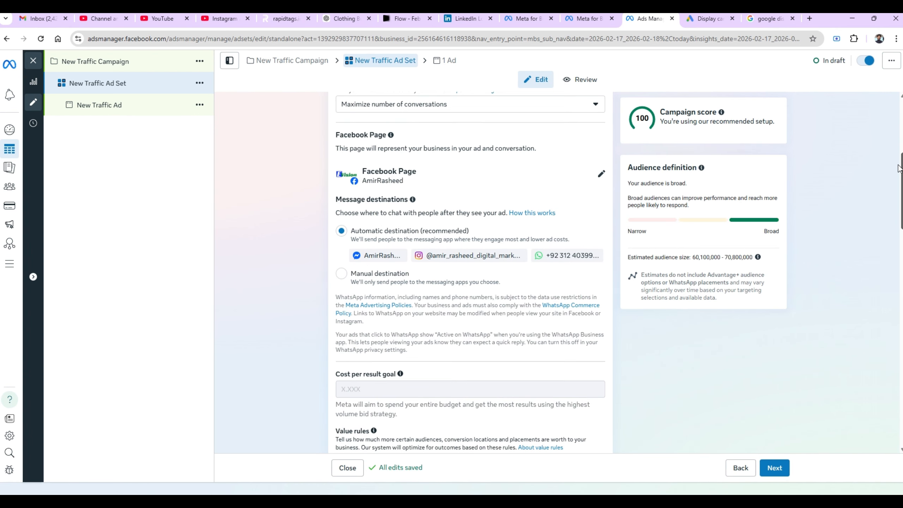
left_click(368, 283)
scroll(589, 262, "down", 6)
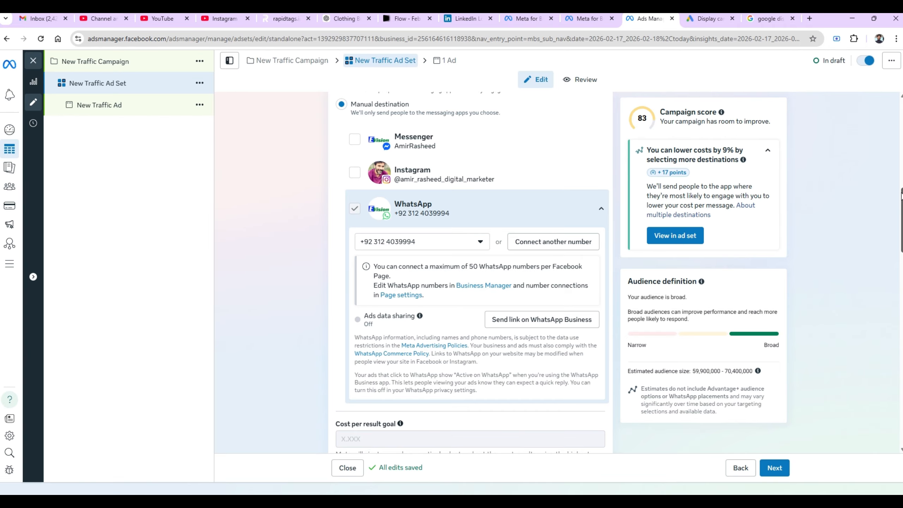
Open the New Traffic Ad and create a chat template for it based on Start conversations.
left_click_drag(901, 195, 901, 385)
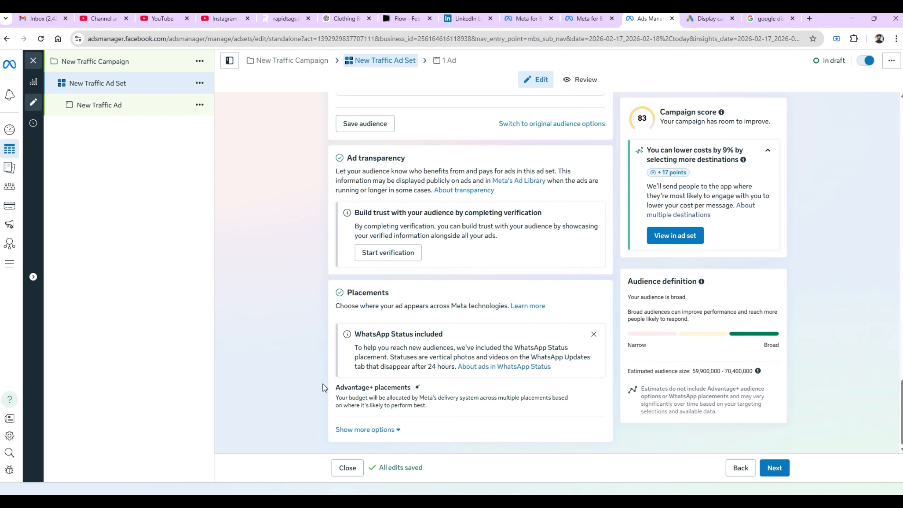
left_click(107, 105)
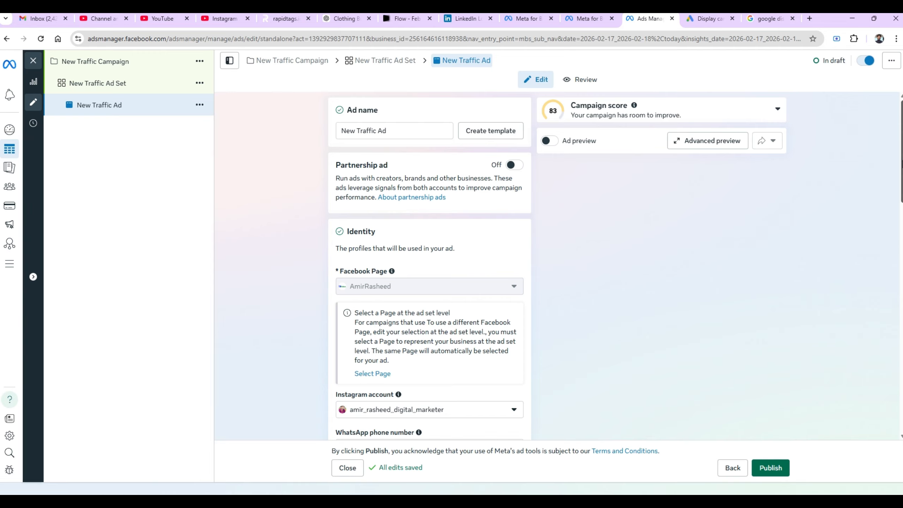
scroll(901, 160, "down", 10)
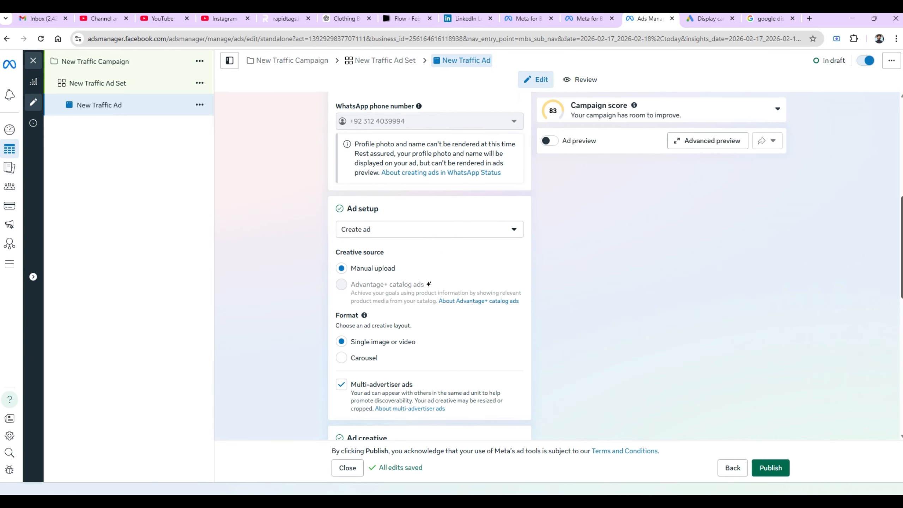
scroll(781, 432, "down", 9)
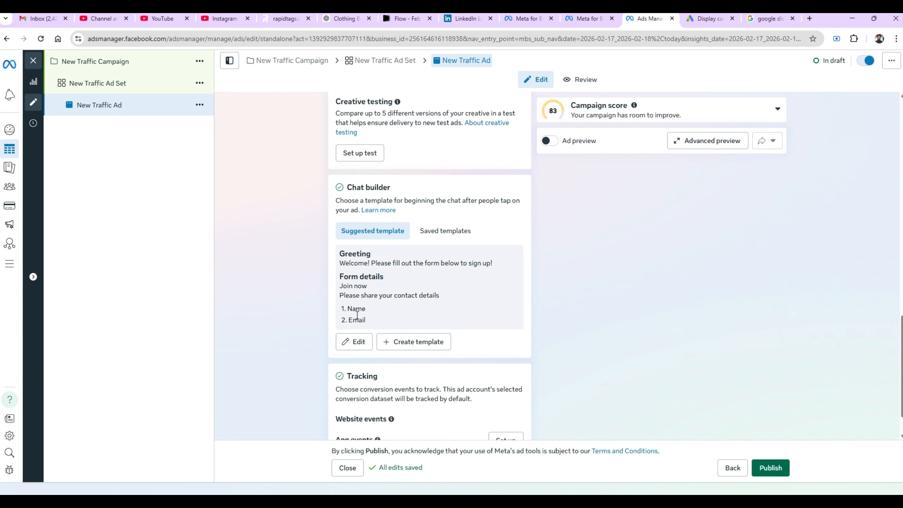
left_click(417, 342)
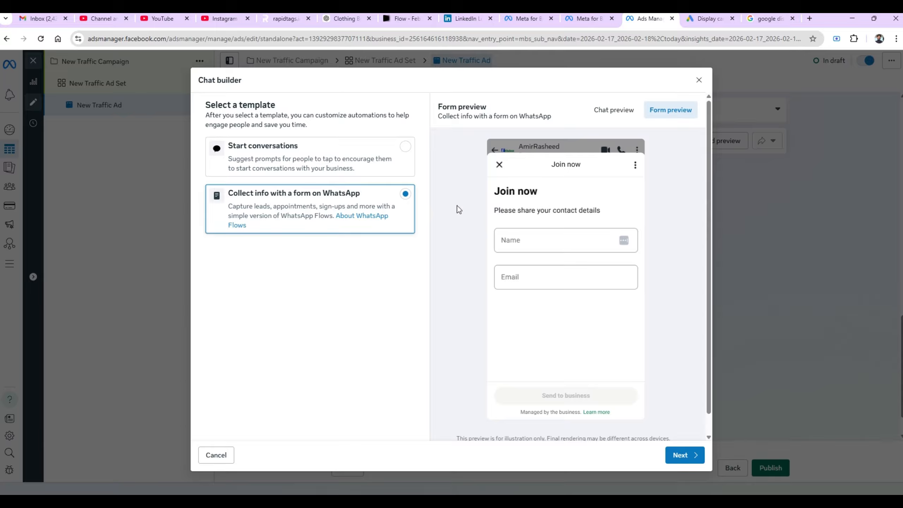
left_click(367, 166)
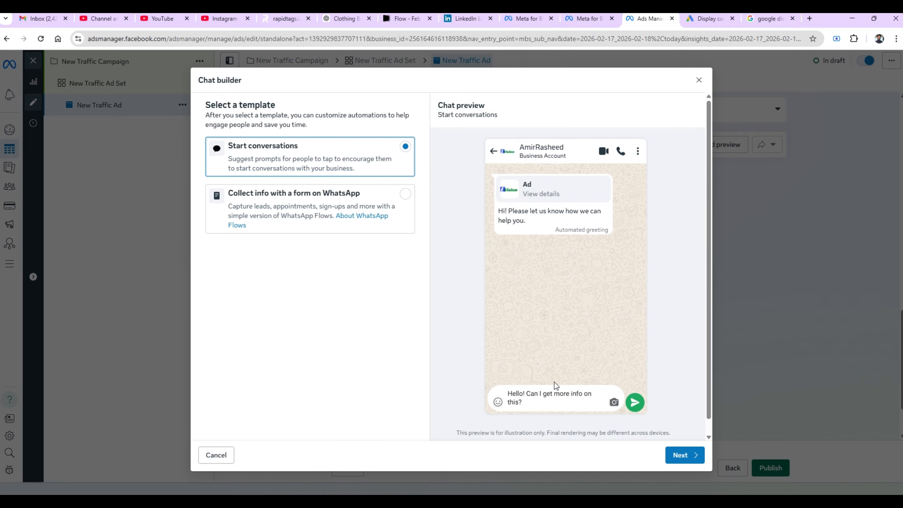
left_click(677, 455)
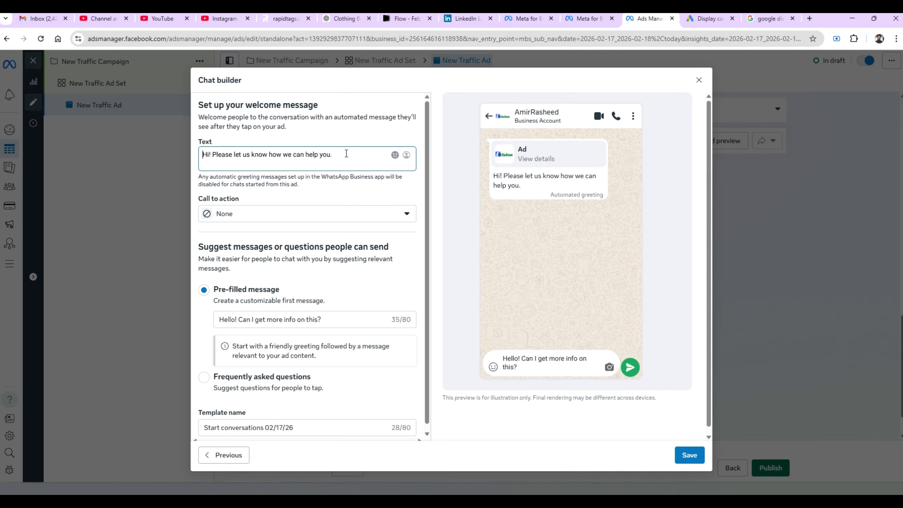
Try the Visit website and Call now options as the welcome message's call to action, and return it to None.
left_click_drag(349, 157, 323, 154)
left_click(380, 217)
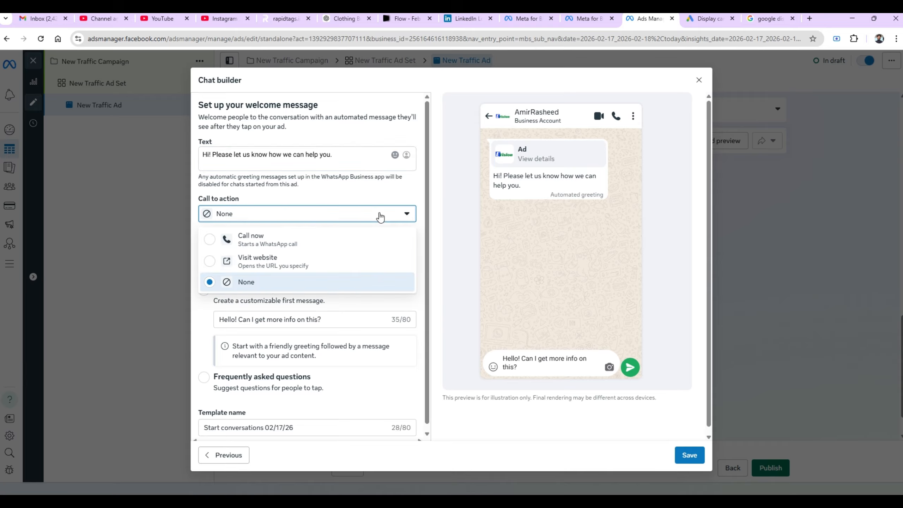
left_click(272, 258)
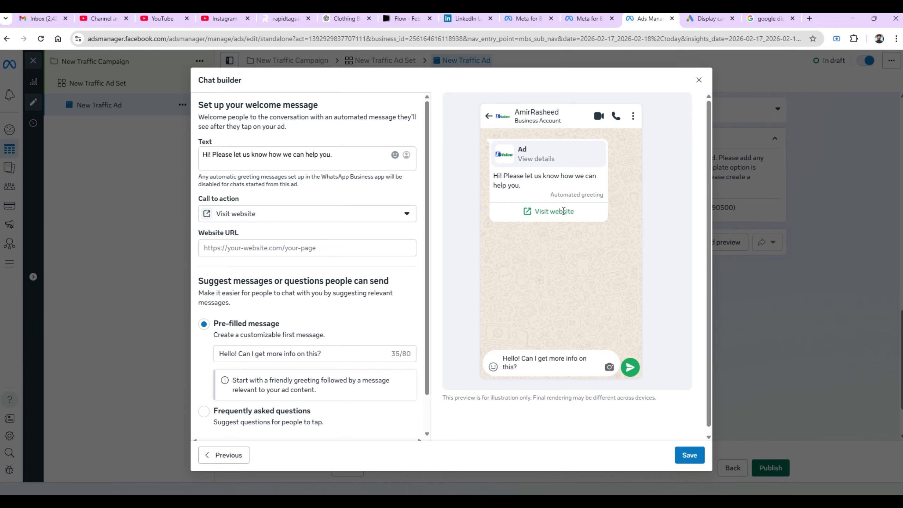
left_click(341, 216)
left_click(288, 239)
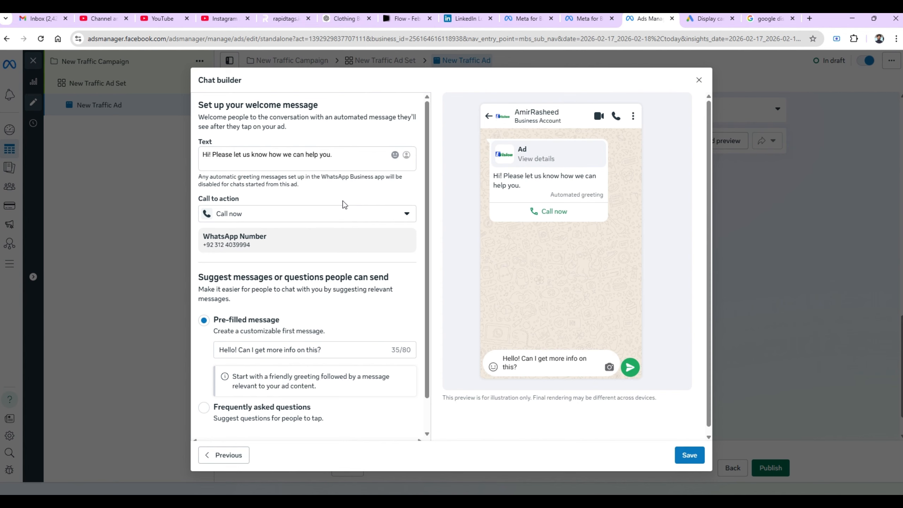
left_click(345, 215)
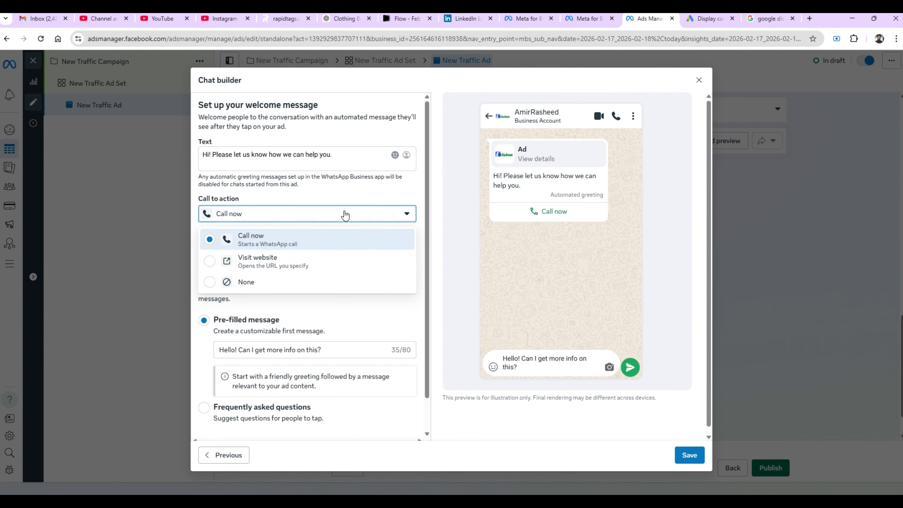
left_click(241, 257)
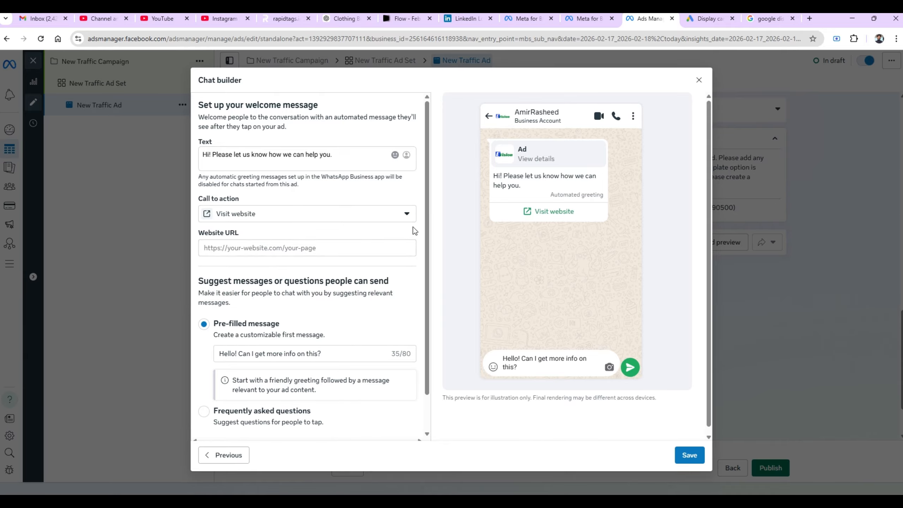
left_click(356, 215)
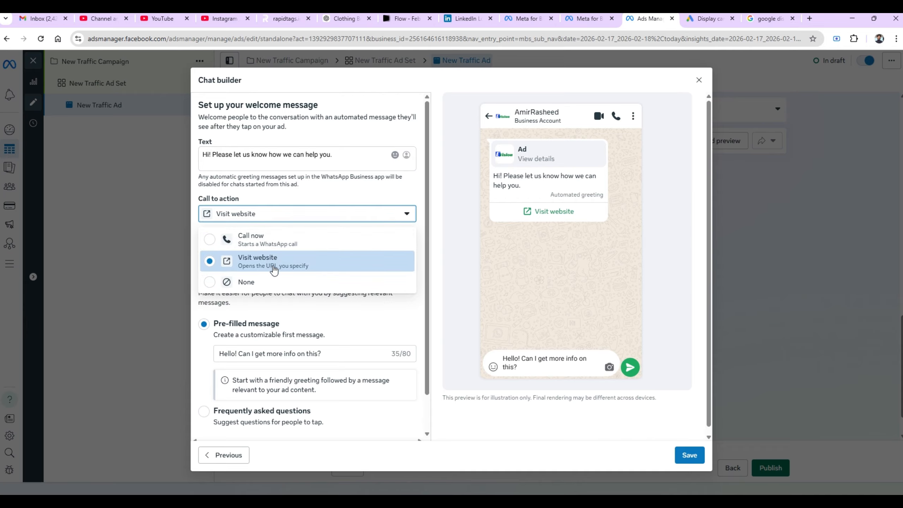
left_click(274, 282)
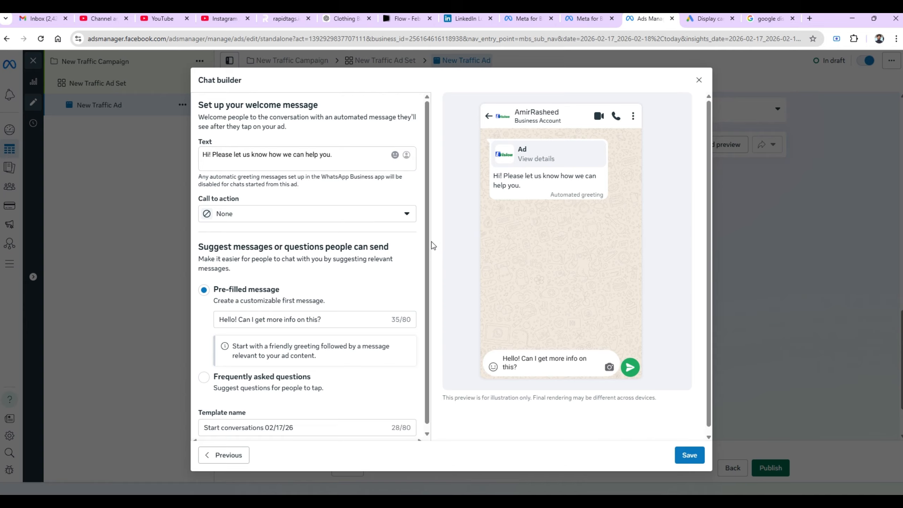
Switch the chat template's suggested messages from a pre-filled message to Frequently asked questions.
scroll(428, 241, "down", 1)
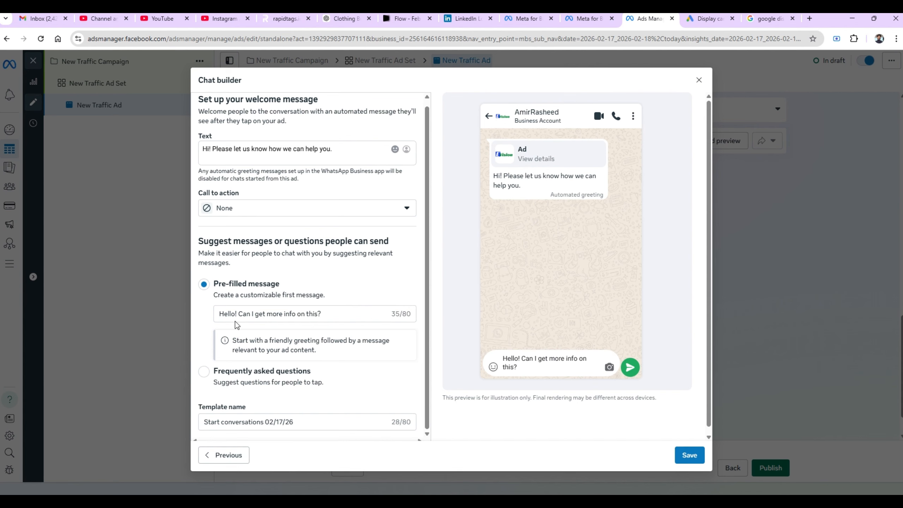
left_click(209, 375)
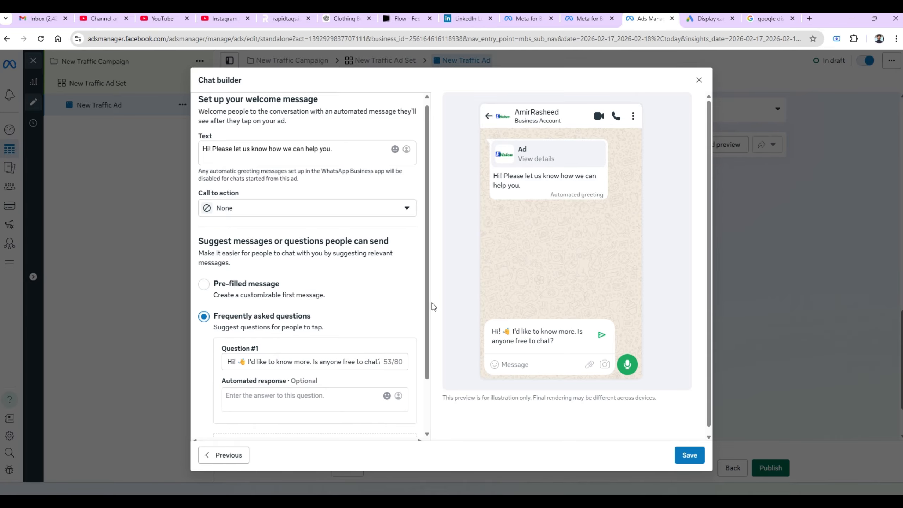
left_click_drag(429, 302, 447, 409)
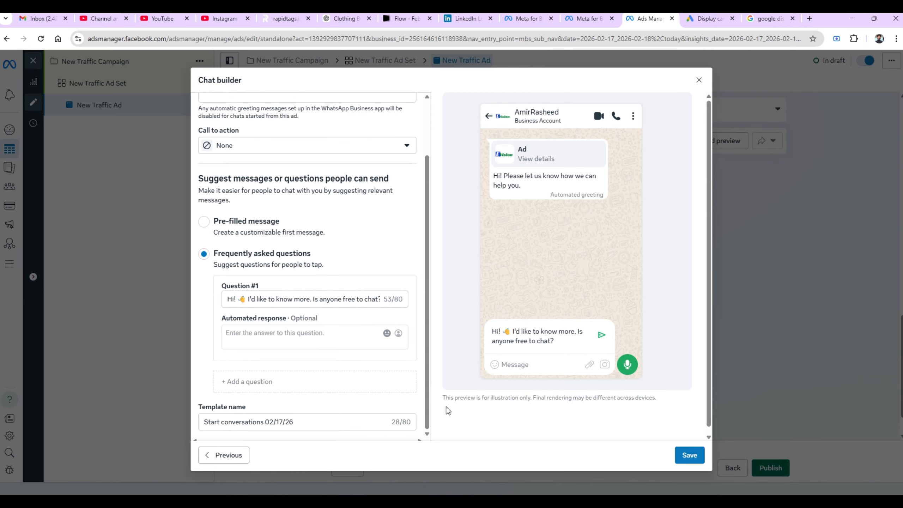
Replace Question #1's text after the "Hi!" greeting and emoji with "is it online or classroom session" and set its automated response to "online".
left_click(310, 298)
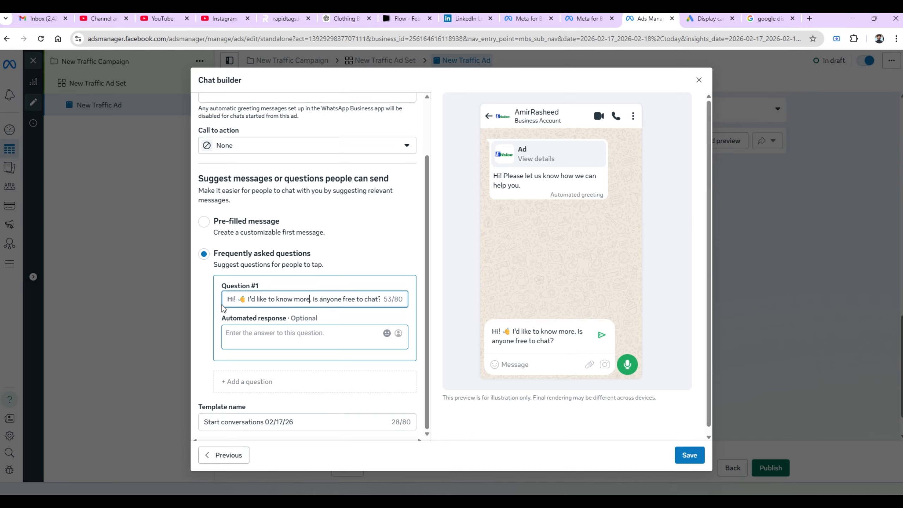
left_click_drag(247, 299, 399, 308)
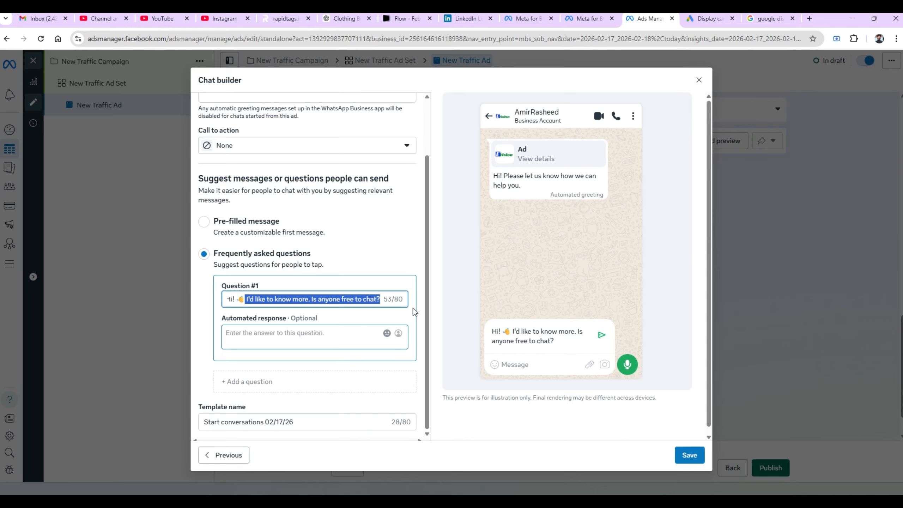
key("BackSpace")
type("is i")
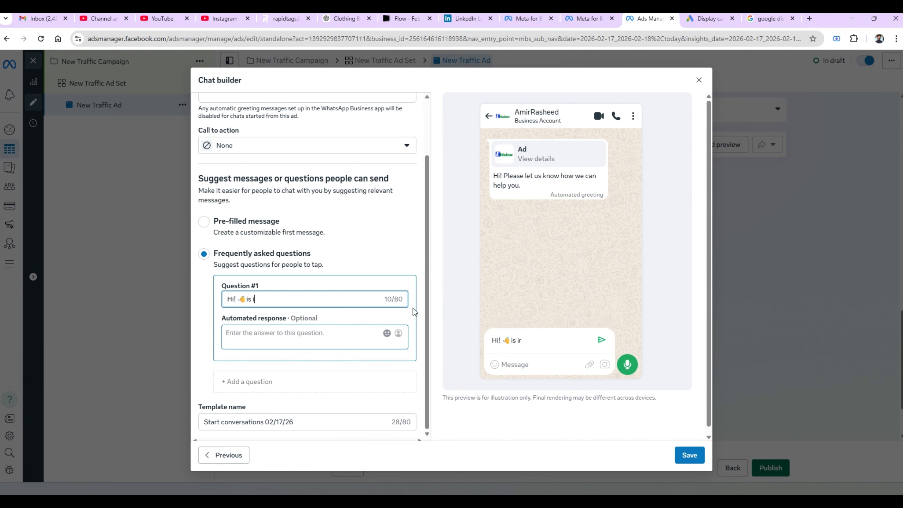
type("t online or classroom ")
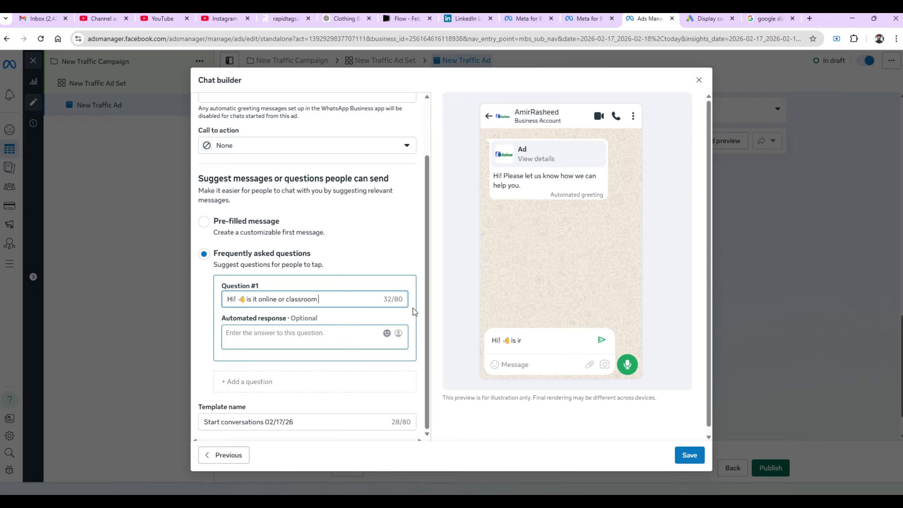
type("session")
left_click(316, 336)
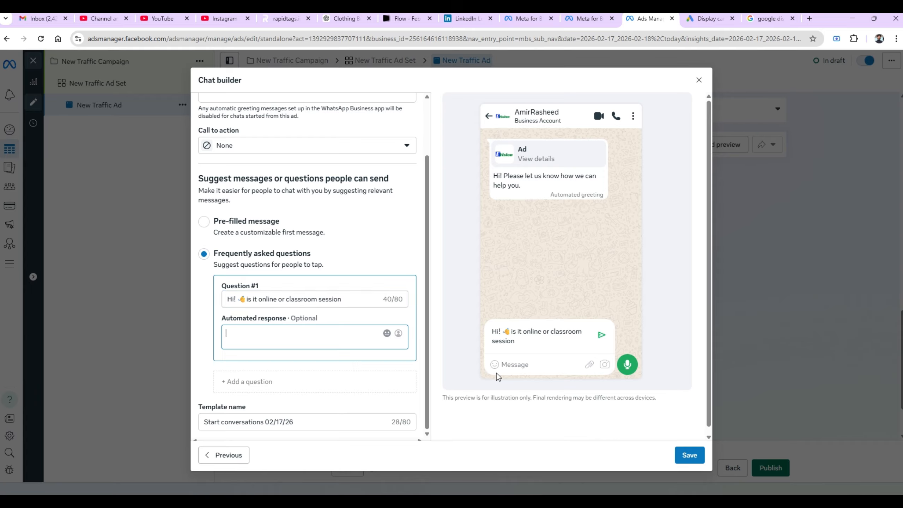
type("online")
Add a second question reading "are yoi covering only digital media or AI also" with the automated response "both".
left_click(222, 384)
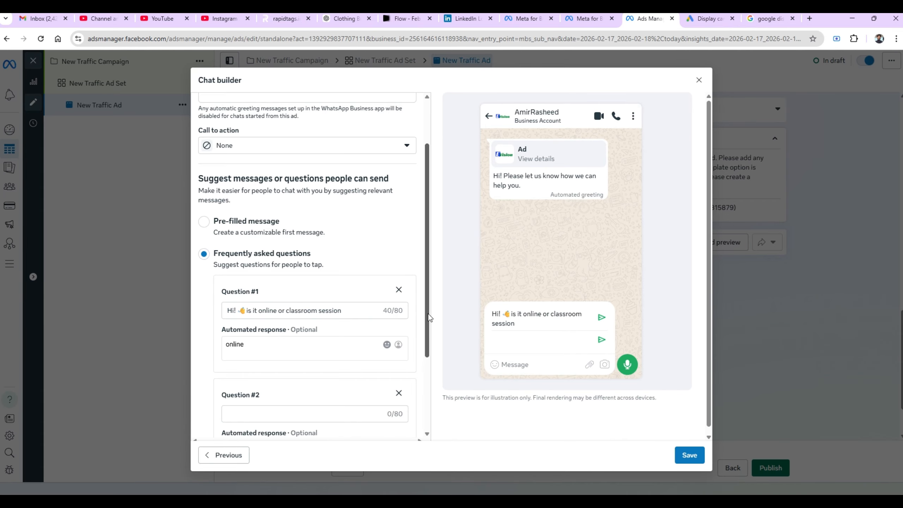
scroll(430, 338, "down", 3)
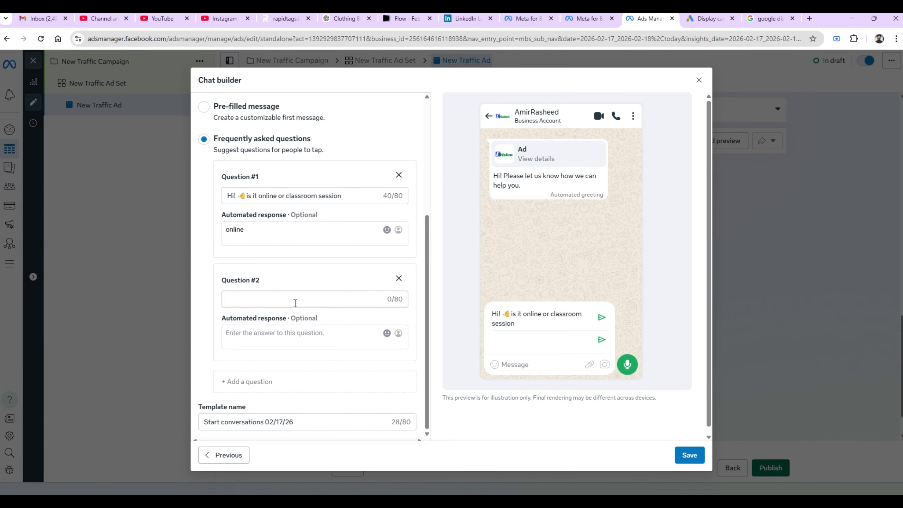
left_click(294, 302)
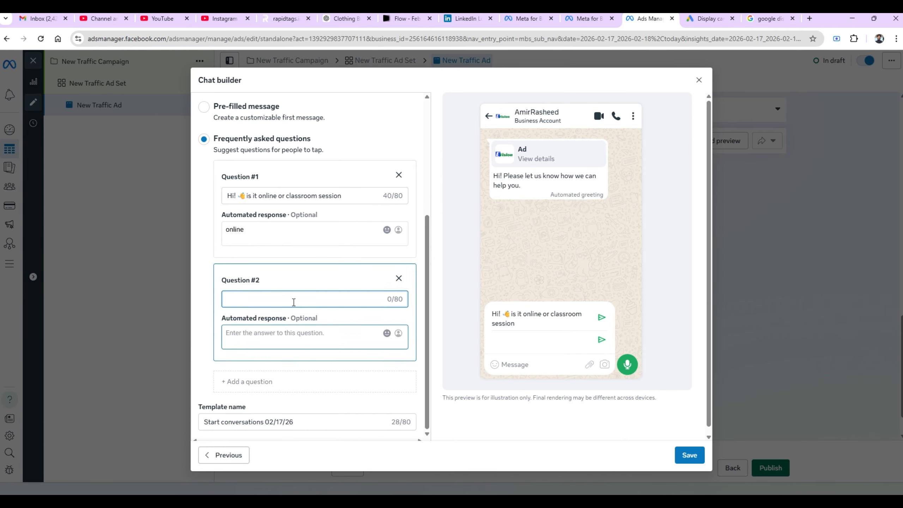
type("are yoi covering o")
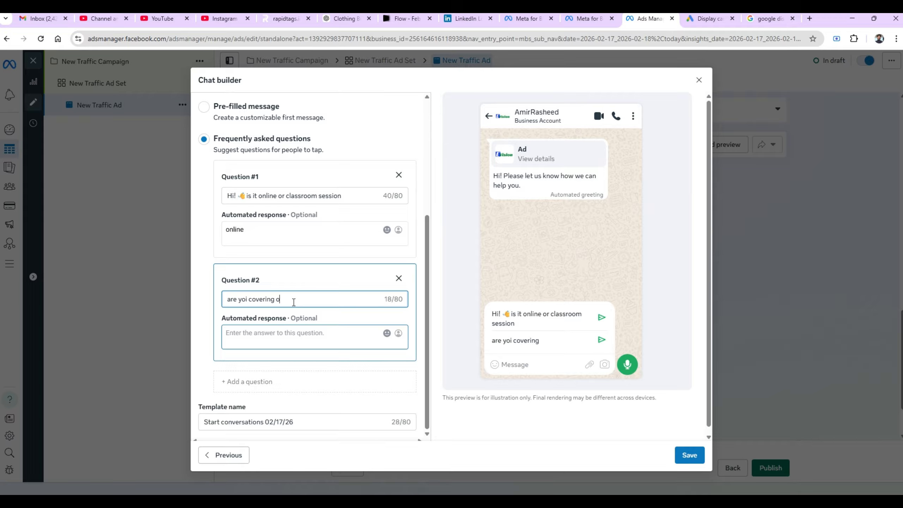
type("nly oigital medi")
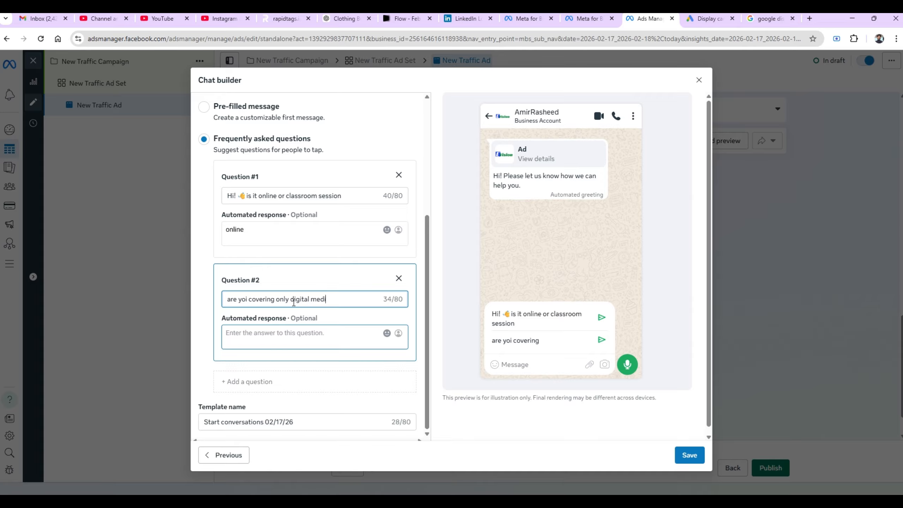
type("a or AI also")
left_click(275, 335)
type("both")
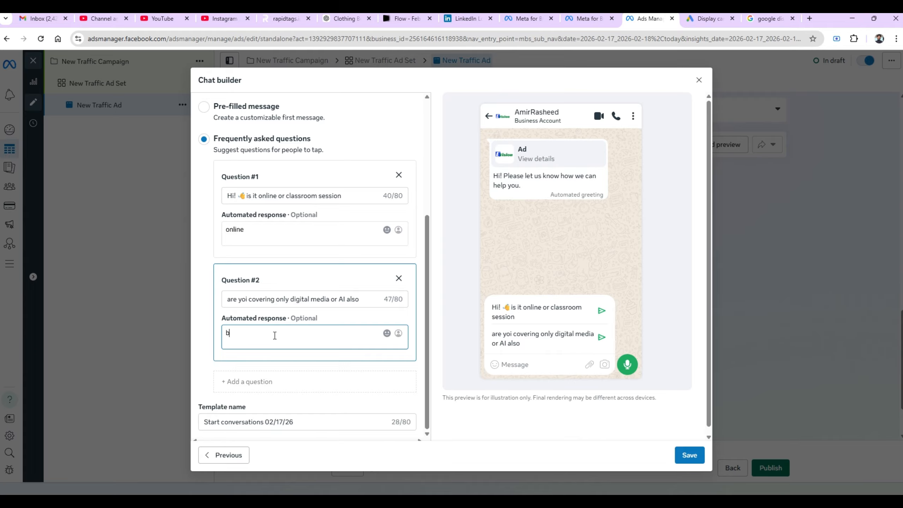